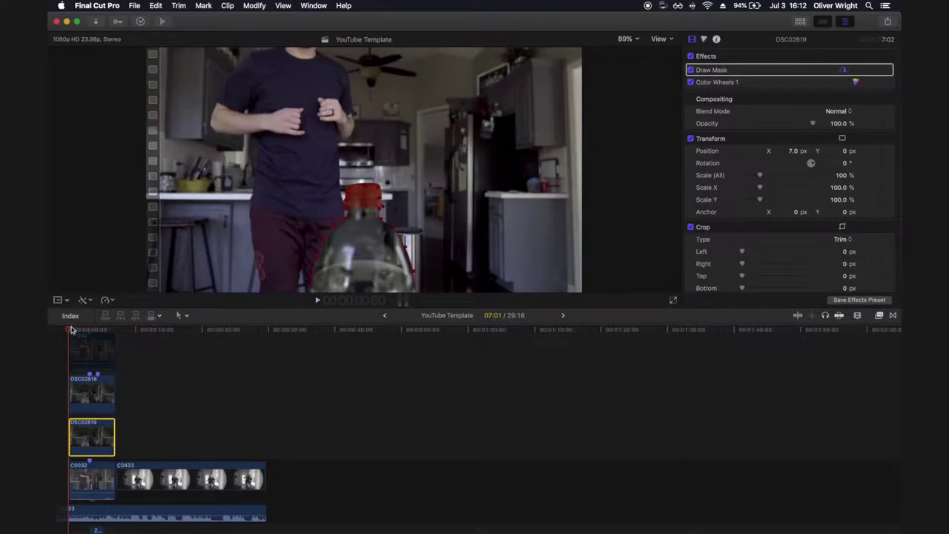
Select the DSC02818 clip at 3:04, advance to 3:05 and display its Transform controls and motion path in the viewer
left_click_drag(72, 330, 90, 330)
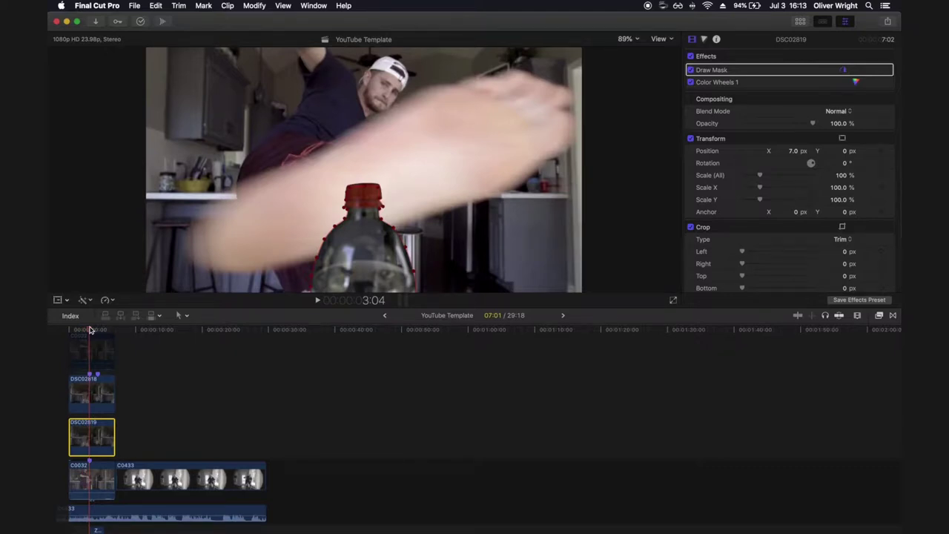
left_click(80, 402)
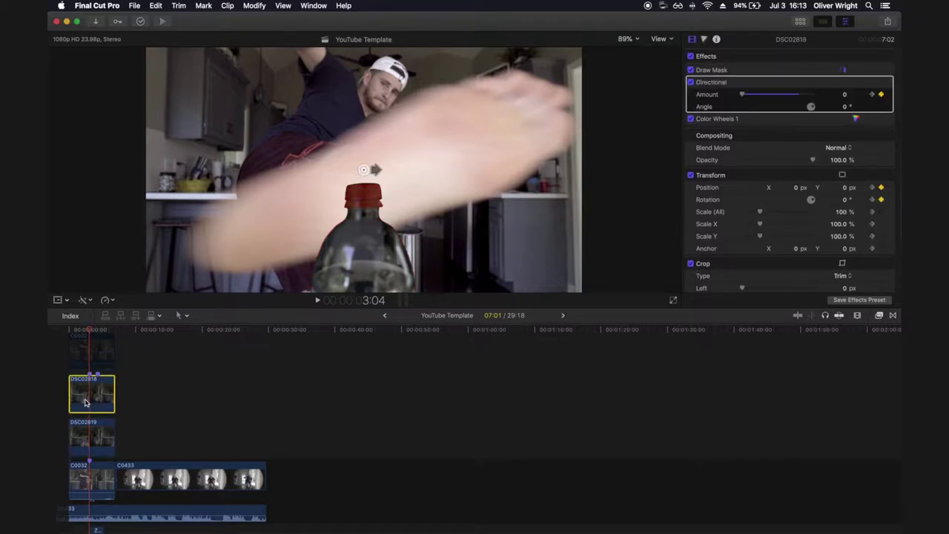
key("Right")
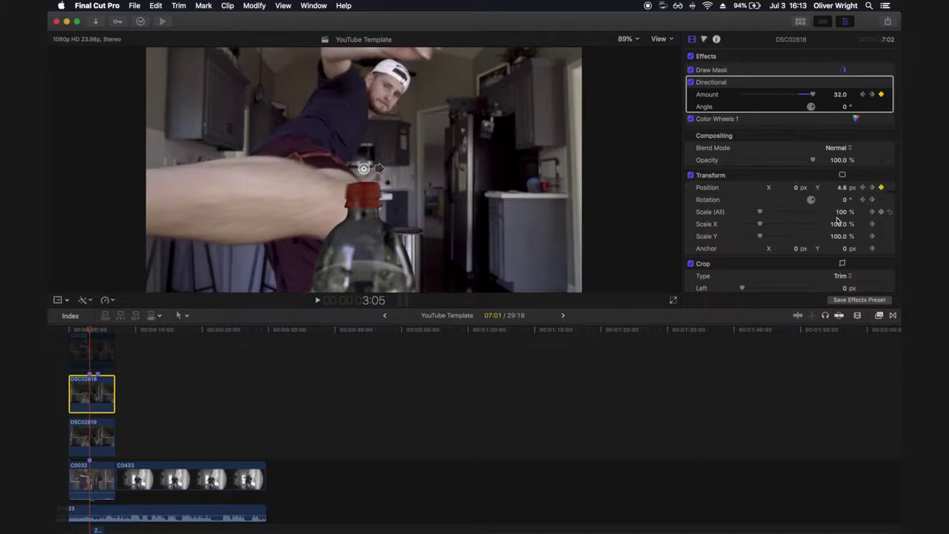
left_click(58, 301)
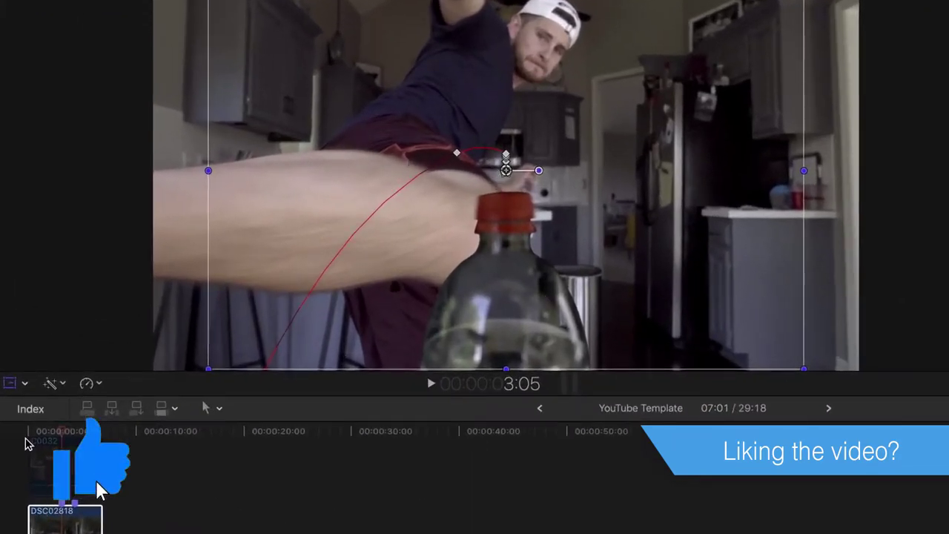
Go frame by frame from 3:05 to 3:20 to examine how the bottle cap moves along its Transform path
key("Right")
key("Right")
key("Right")
key("Right")
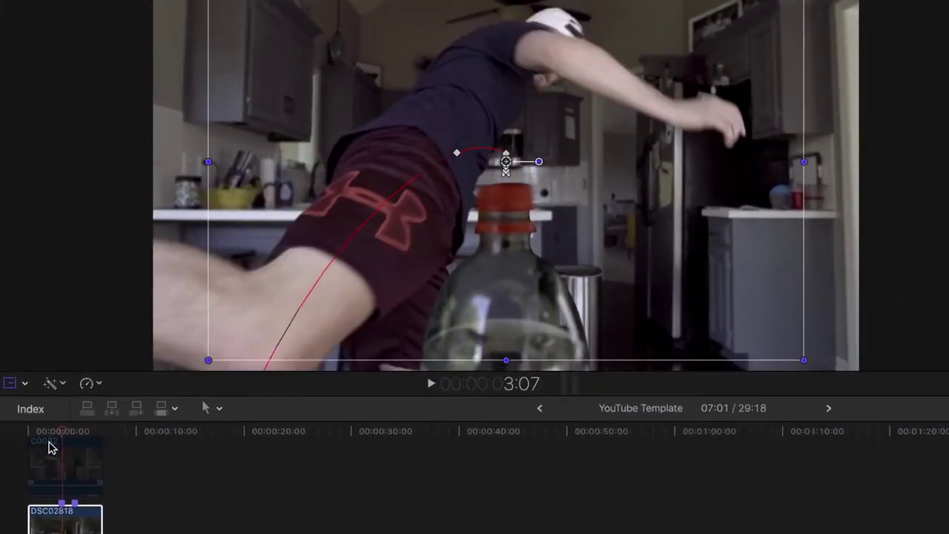
key("Right")
key("Right")
key("Right")
key("Right")
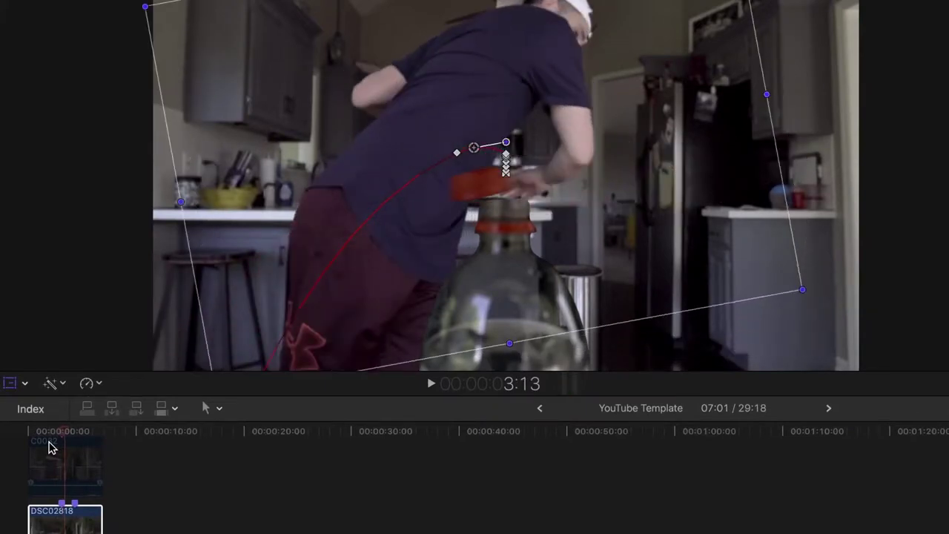
key("Right")
key("Left")
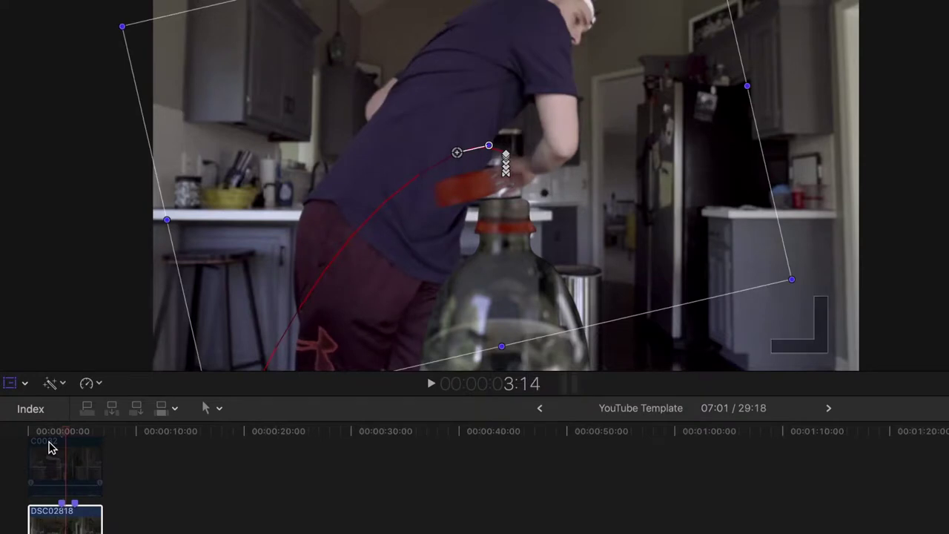
key("Right")
key("Right")
key("Right")
key("Right")
key("Right")
key("Right")
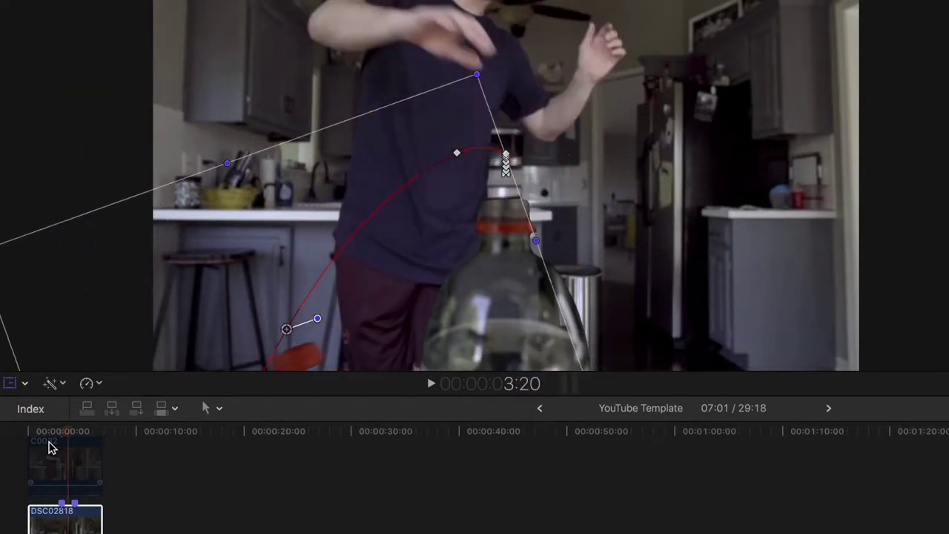
Go back to 3:11 and forward to 3:13 to review the cap's position and rotation as it leaves the bottle
key("Left")
key("Left")
key("Left")
key("Left")
key("Left")
key("Left")
key("Left")
key("Left")
key("Left")
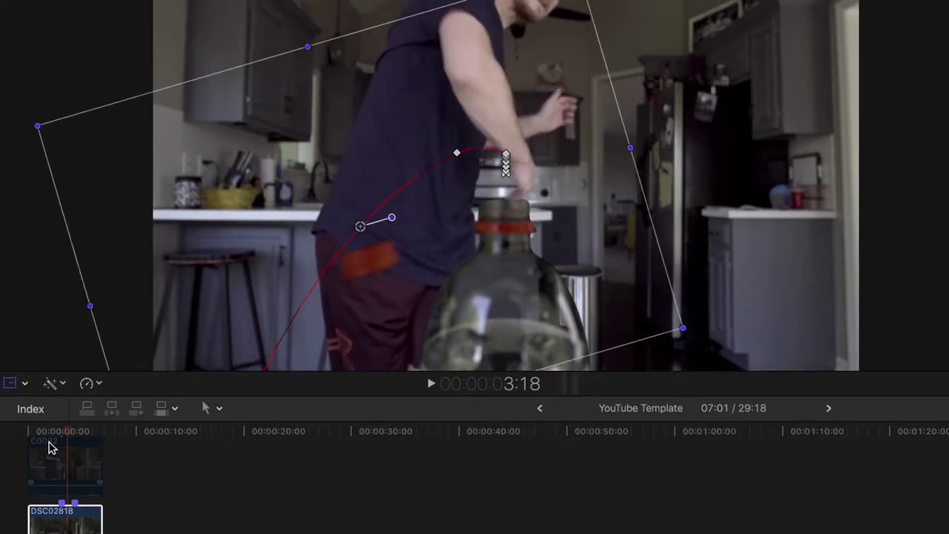
key("Right")
key("Left")
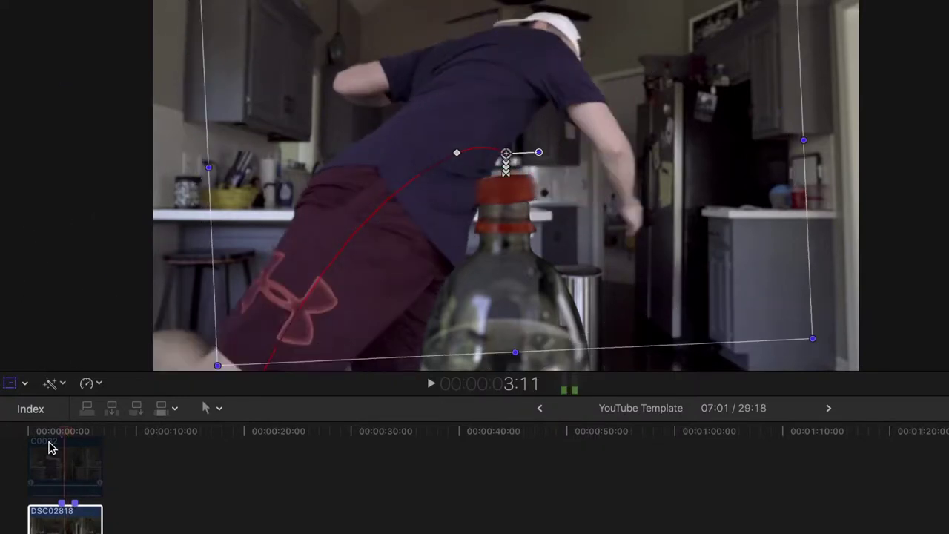
key("Right")
key("Right")
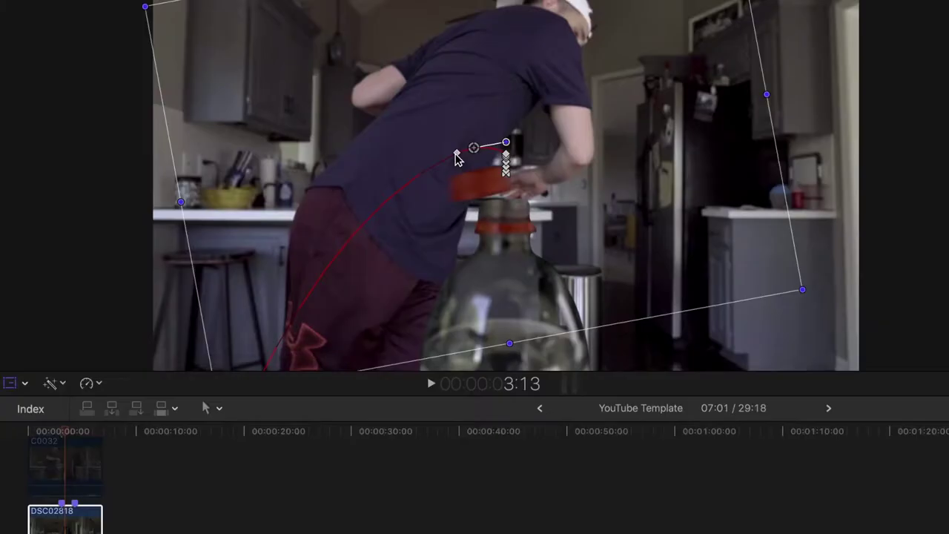
Inspect the interpolation options and curve handles of the cap's motion-path keyframe at 3:14
key("Right")
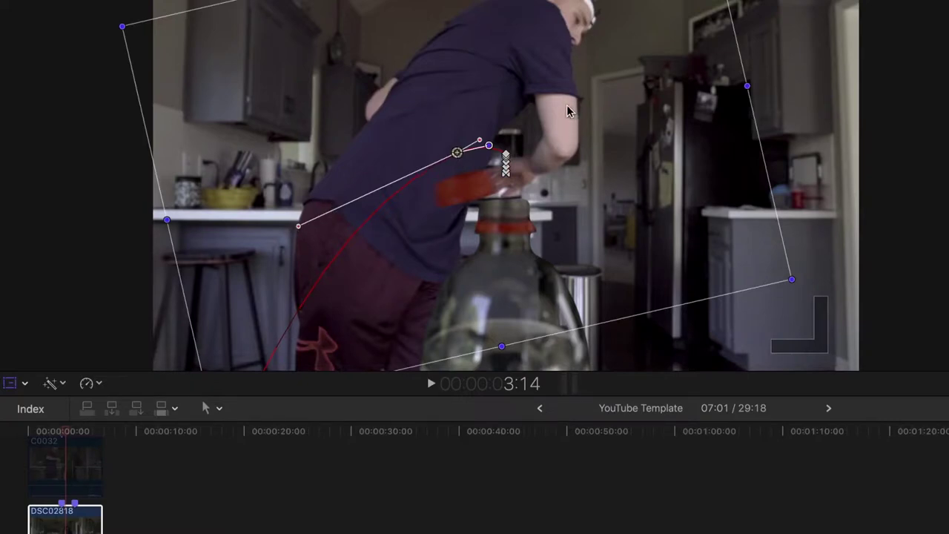
right_click(457, 152)
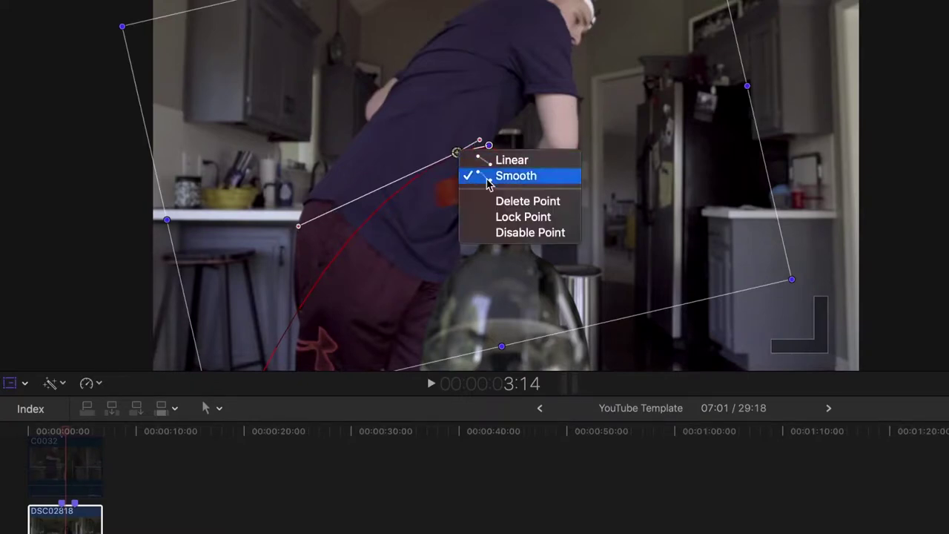
left_click(297, 236)
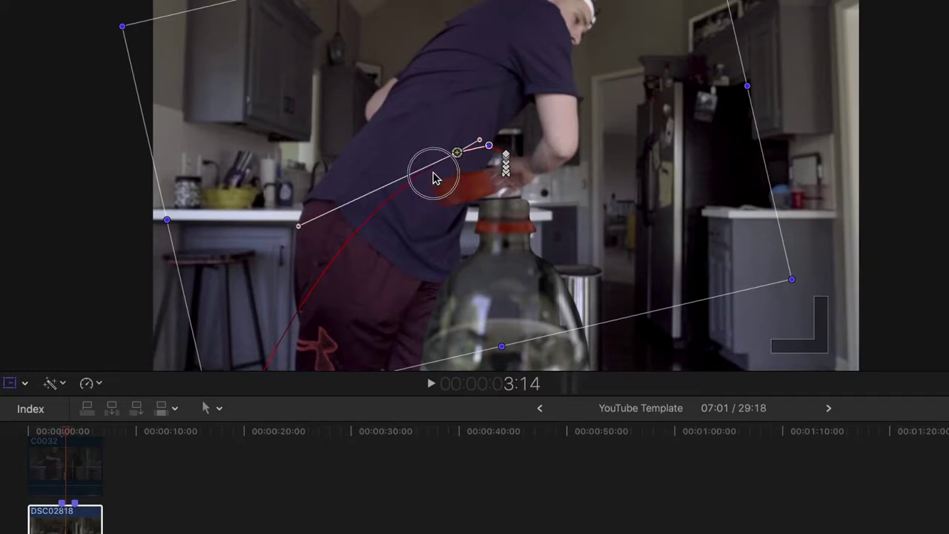
left_click_drag(426, 171, 288, 227)
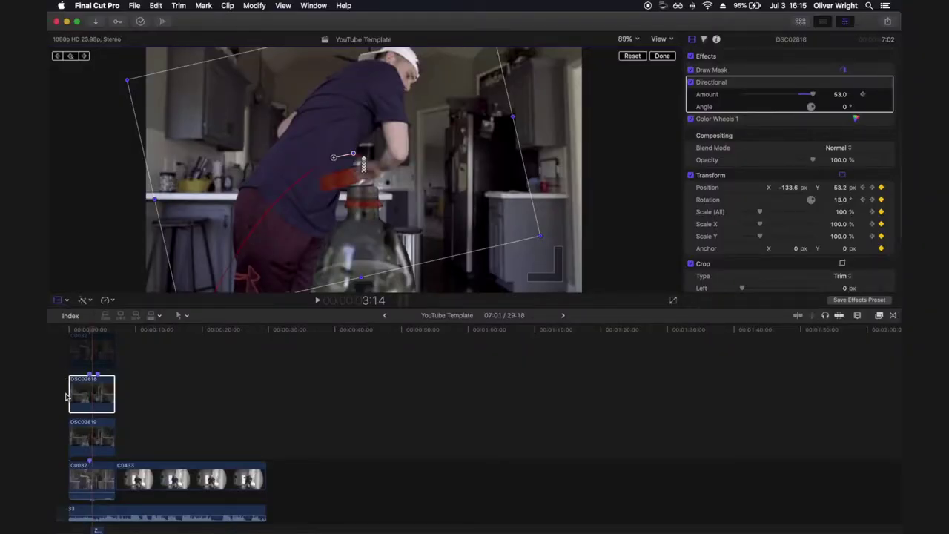
Return to 3:04 and advance to 3:12 to examine the Directional blur Amount keyframes on the cap clip
left_click_drag(93, 329, 89, 331)
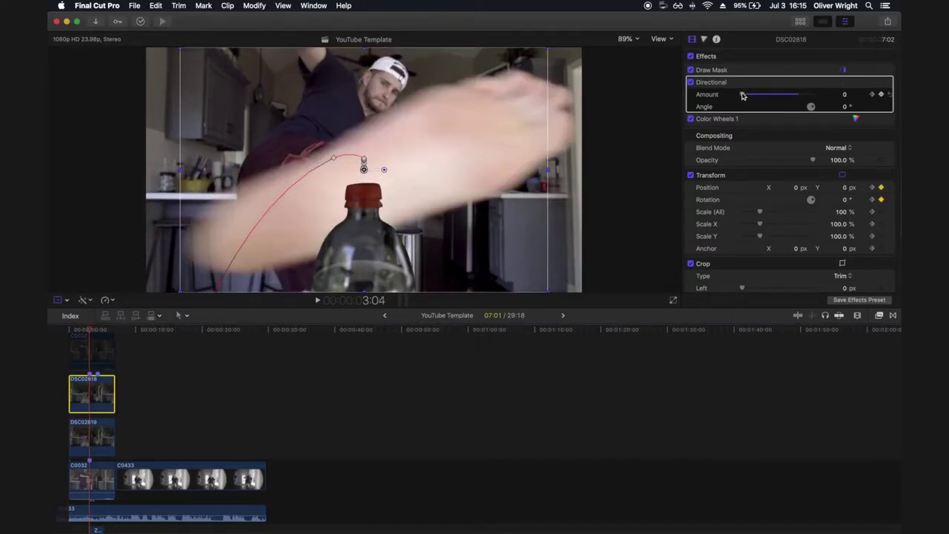
key("Right")
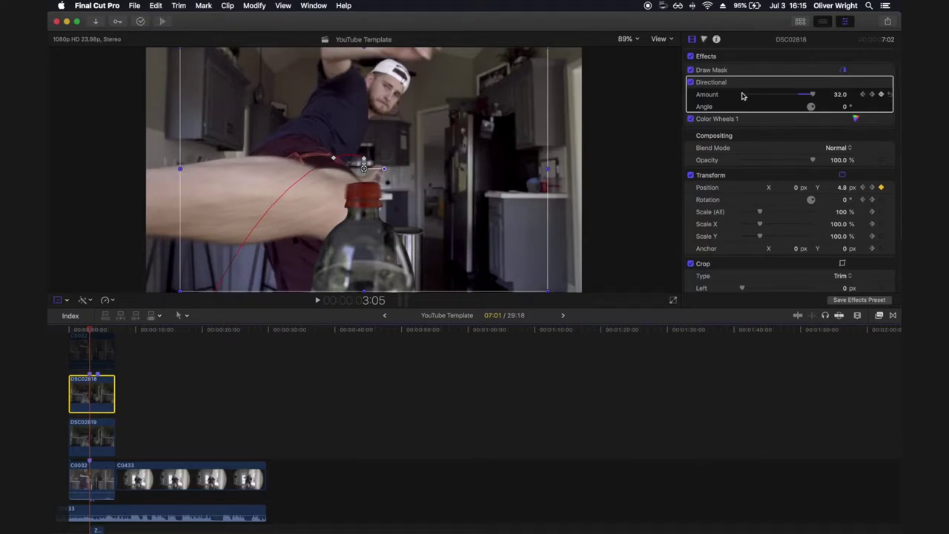
key("Right")
key("Right")
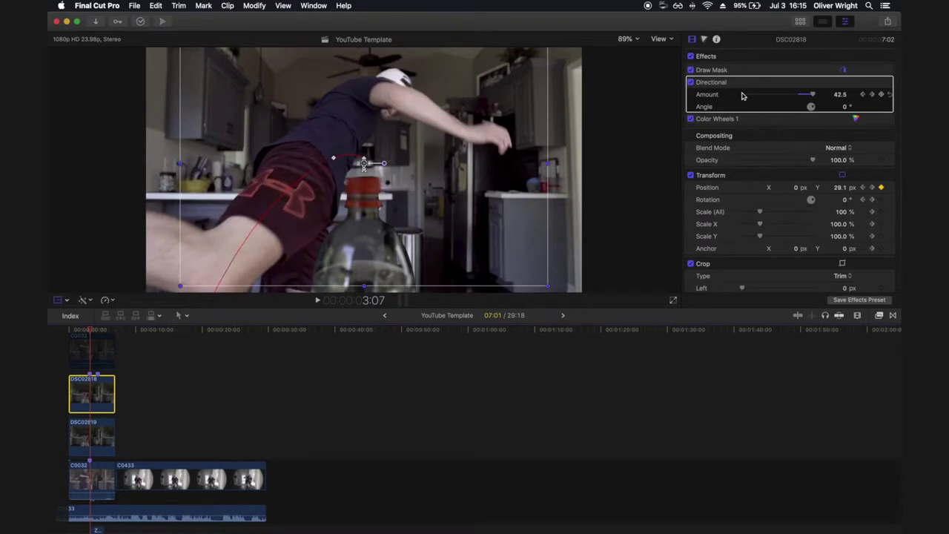
key("Right")
key("Right")
key("Right")
key("Right")
key("Right")
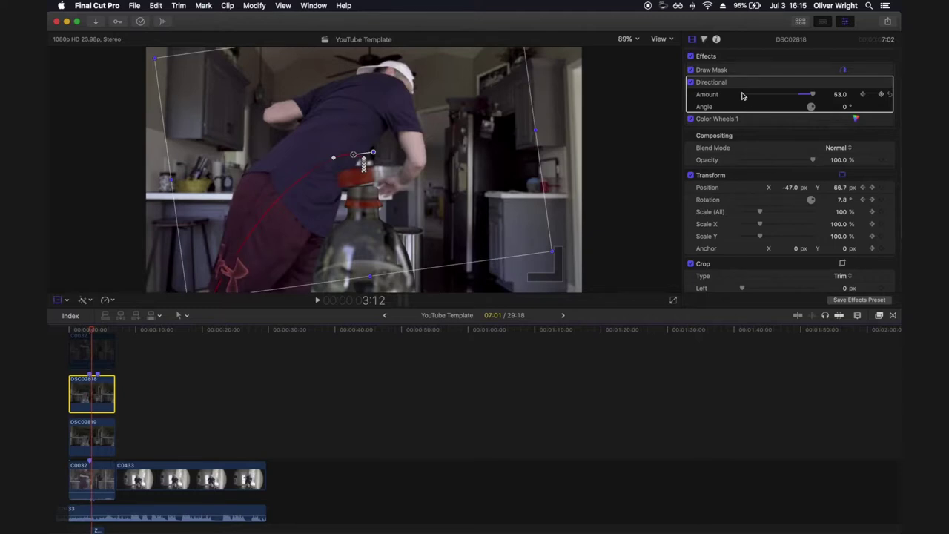
left_click(691, 84)
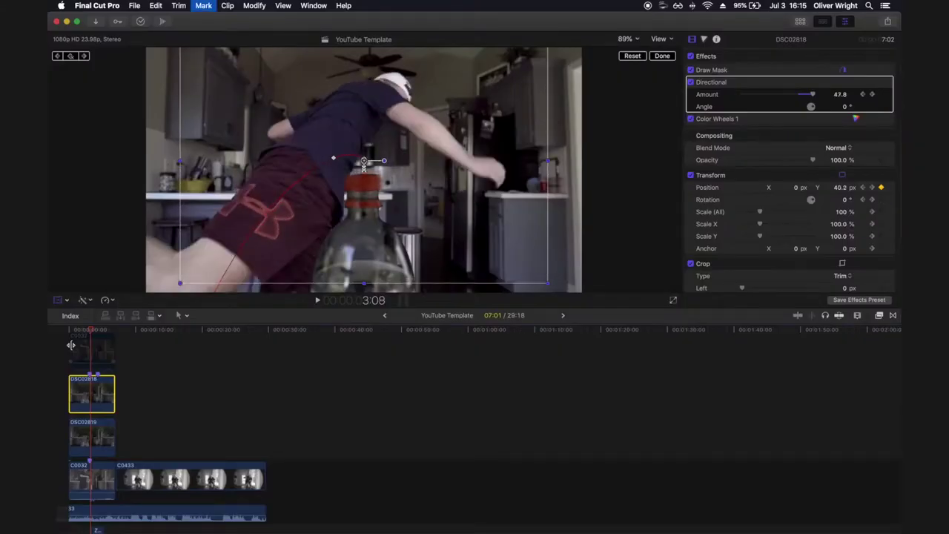
Move back and forth through the frames around the kick to check the cap's blur and position, ending at 3:04
key("Left")
key("Left")
key("Left")
key("Left")
key("Left")
key("Left")
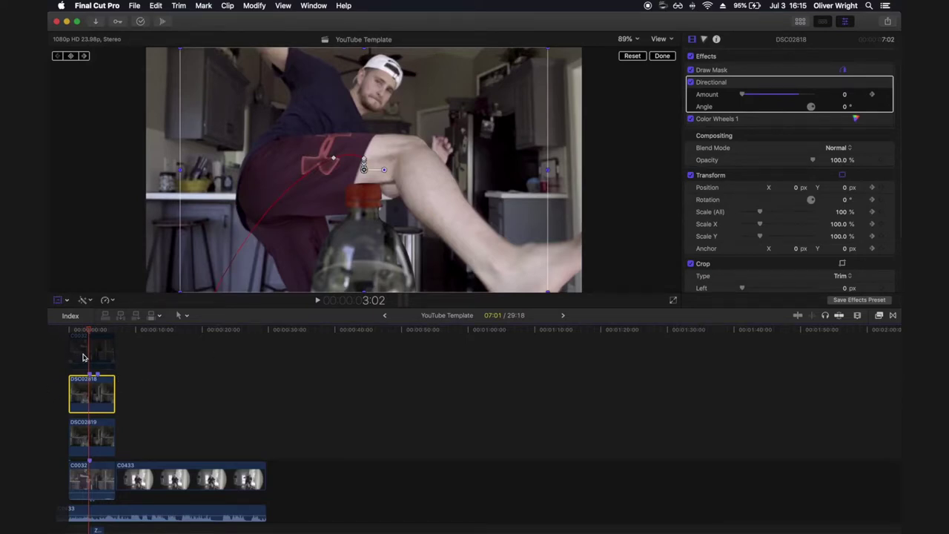
key("Right")
key("Right")
key("Right")
key("Right")
key("Right")
key("Right")
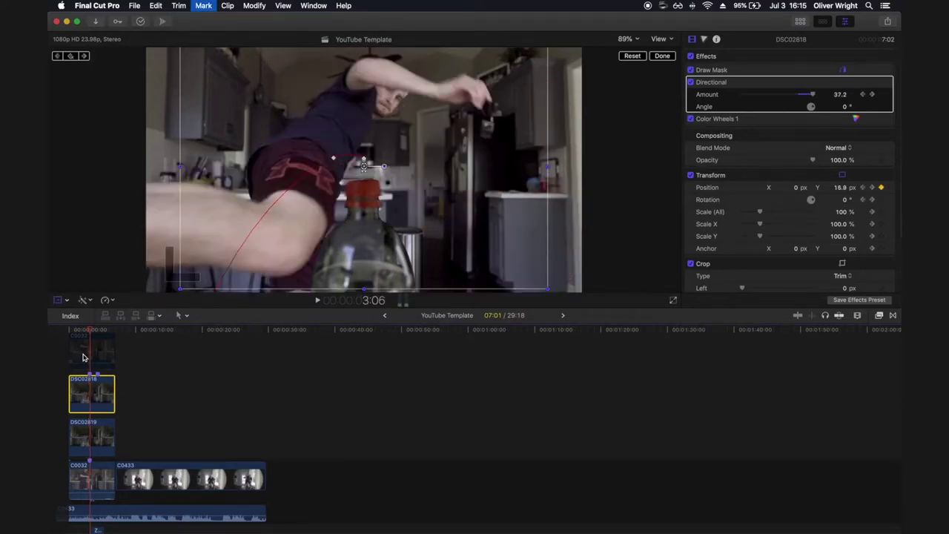
key("Left")
key("Left")
key("Left")
key("Left")
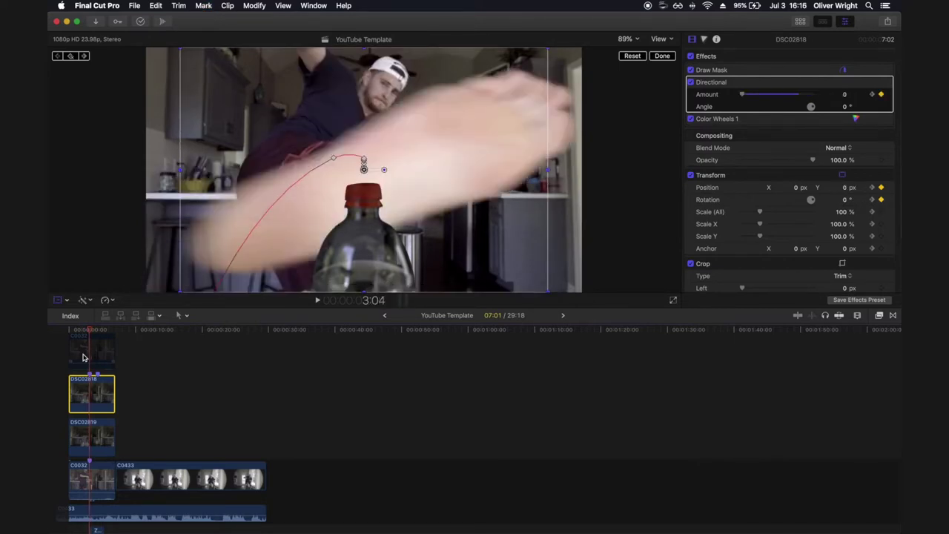
Enable the uppermost C0032 clip and expand its Draw Mask settings
left_click(91, 484)
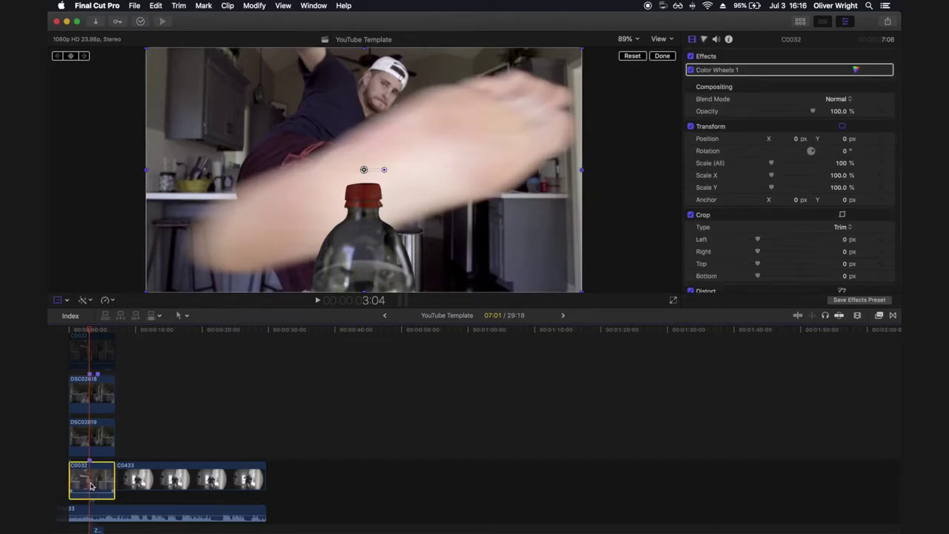
left_click(92, 377)
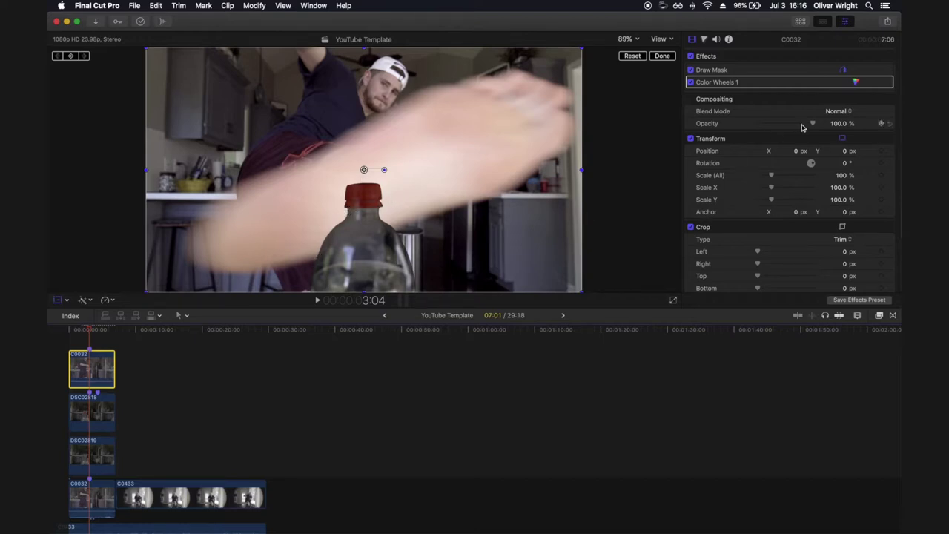
left_click(875, 70)
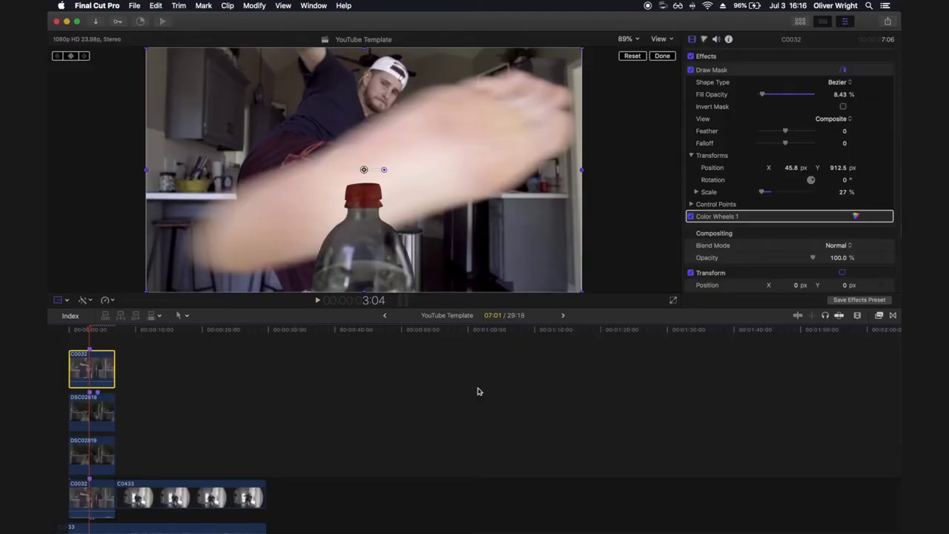
Combine the DSC02818 and DSC02819 clips into a compound clip, keeping the suggested name and event
left_click_drag(154, 451, 84, 407)
key("alt+g")
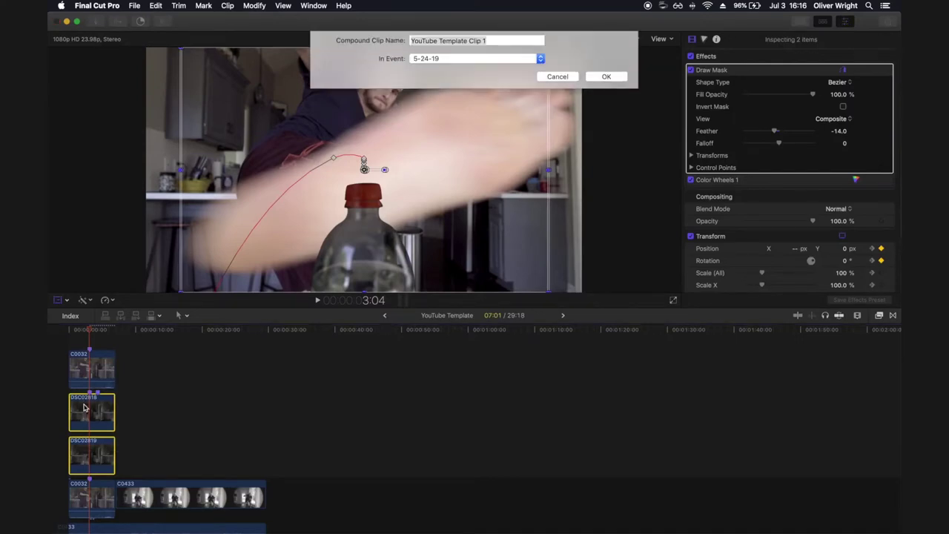
key("Escape")
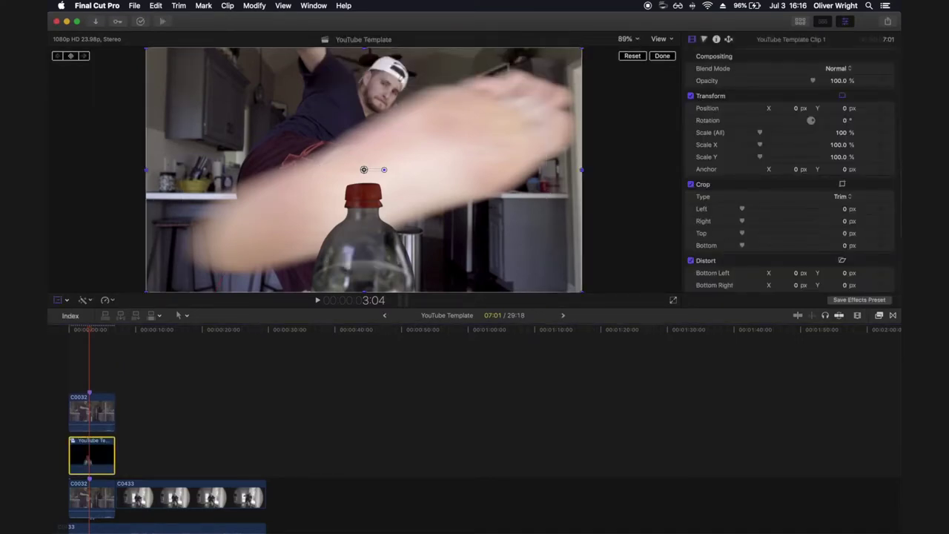
Find the Handheld effect by searching for "hand" and apply it to the compound clip
left_click(879, 316)
left_click(761, 525)
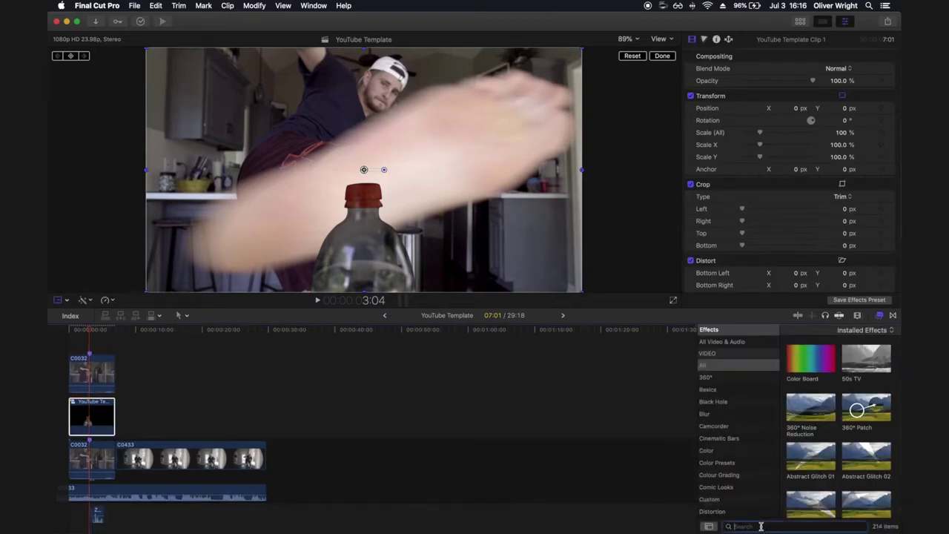
left_click_drag(819, 371, 89, 421)
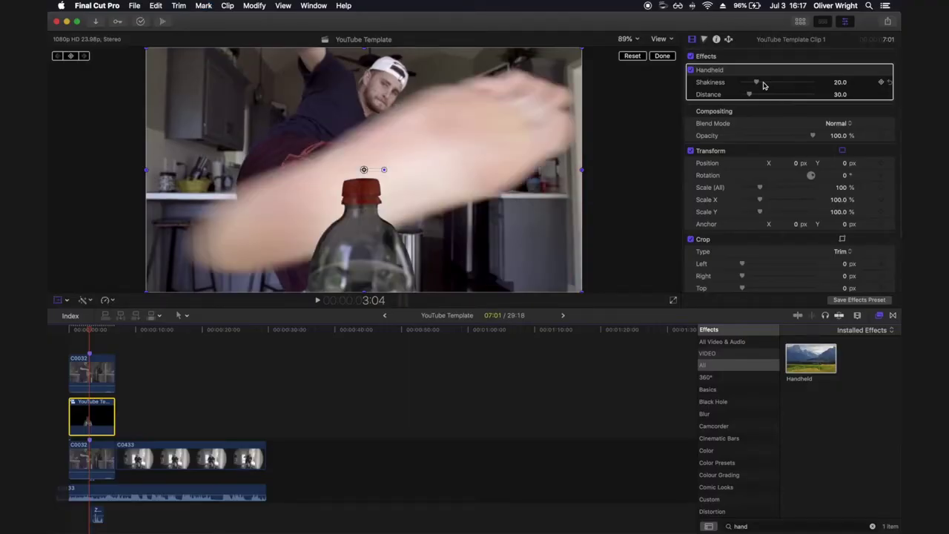
Keyframe the Handheld effect's Shakiness at 0 on frame 3:04 and 6.47 on frame 3:05
left_click_drag(757, 82, 725, 82)
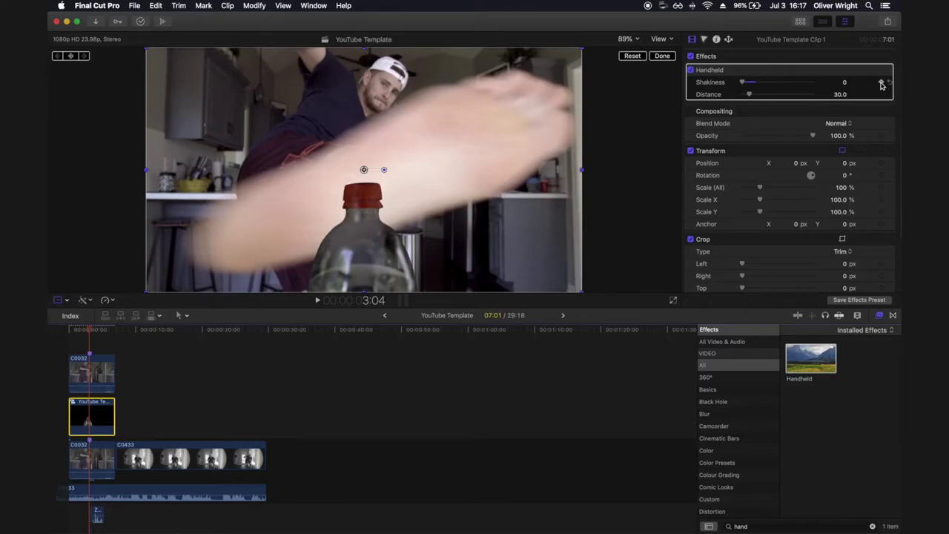
key("Right")
left_click_drag(742, 83, 748, 83)
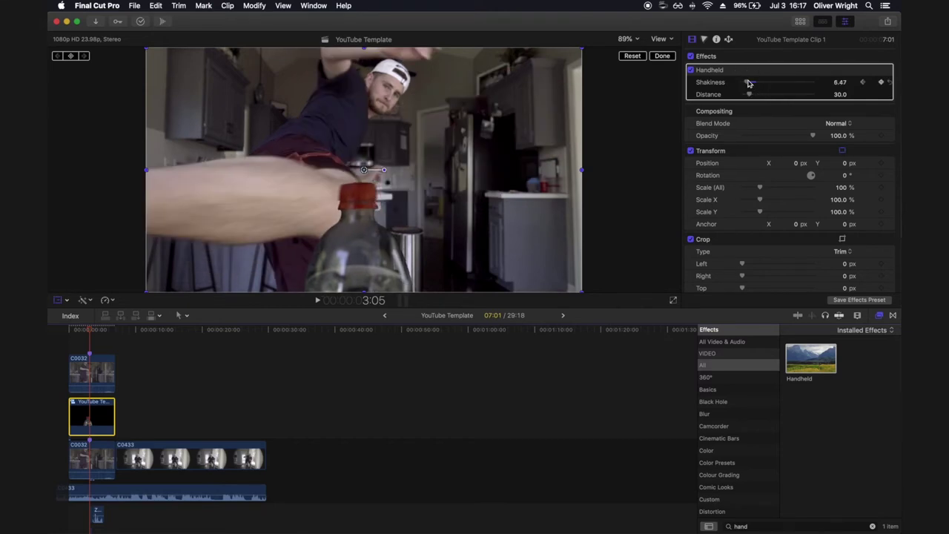
Advance to 3:17 and keyframe the Handheld effect's Shakiness at 0
key("Right")
key("Right")
key("Right")
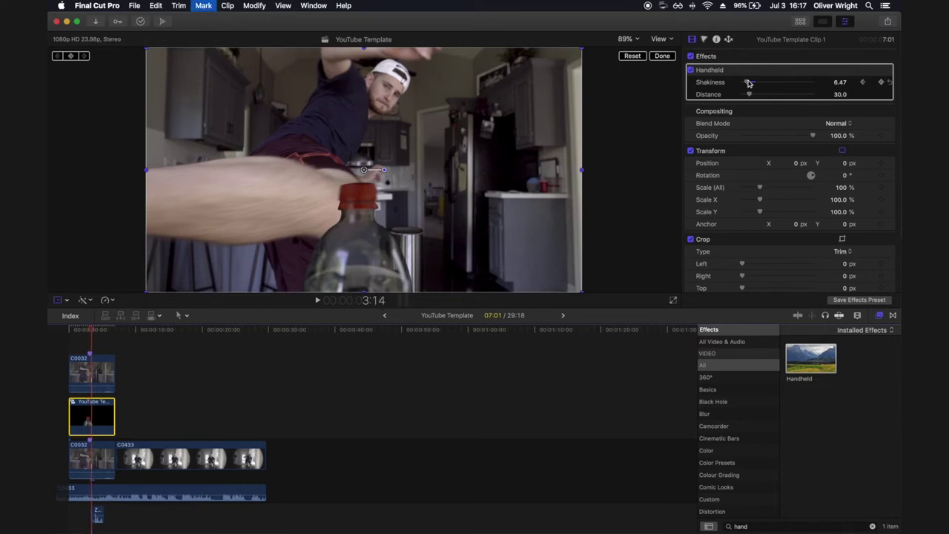
left_click_drag(749, 83, 731, 85)
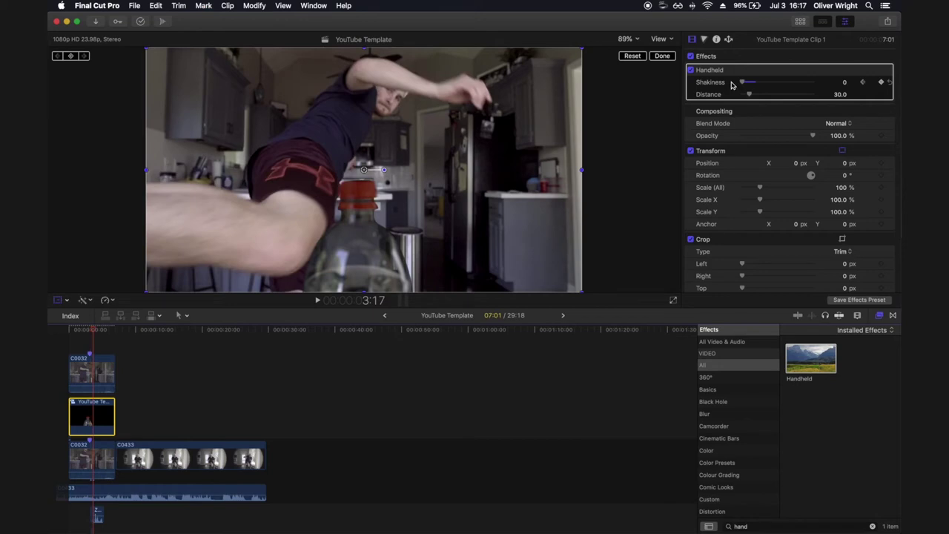